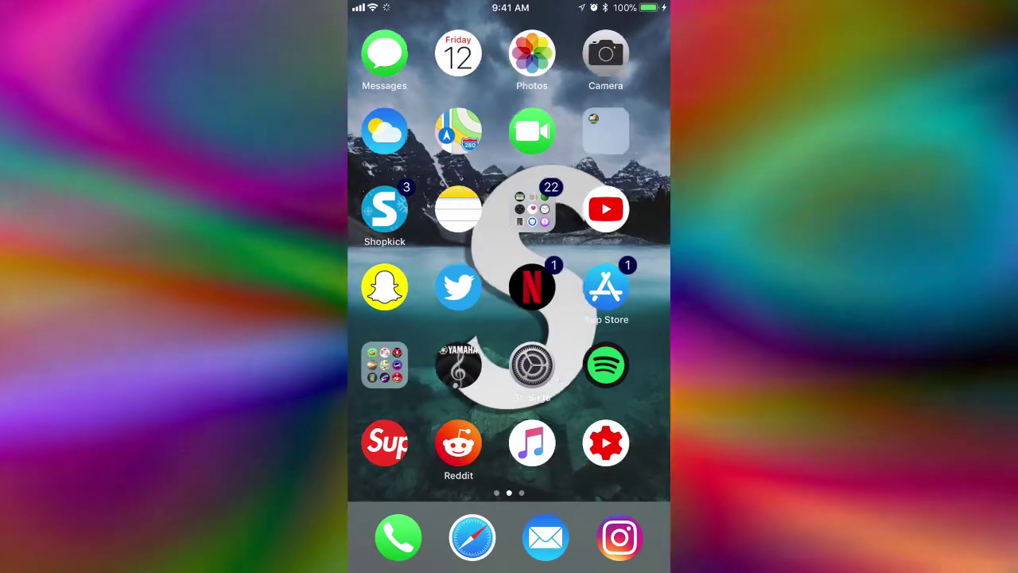
# Step: Go to the third home-screen page, where app icons start below three empty rows
pyautogui.moveTo(604, 287); pyautogui.dragTo(414, 286)
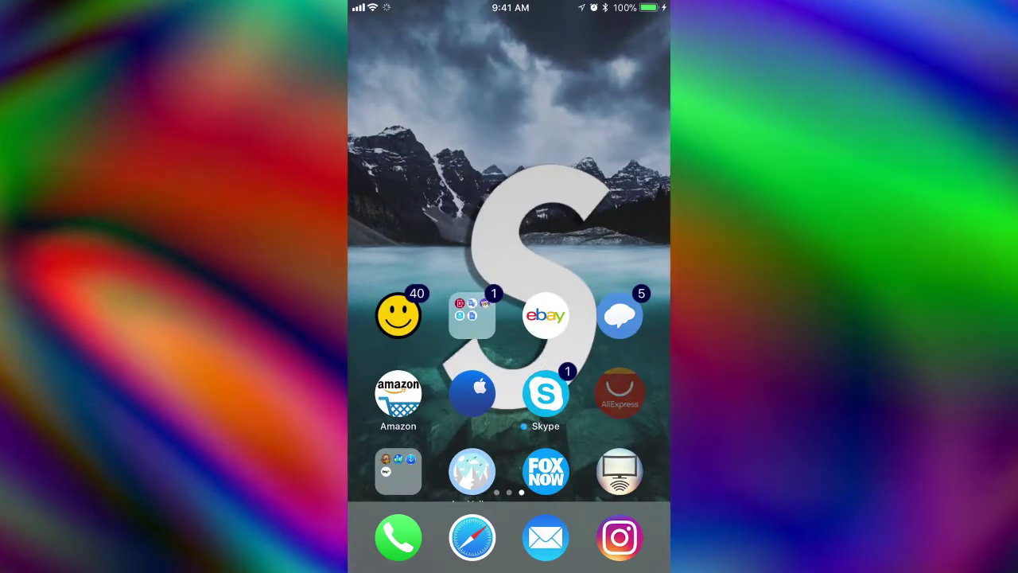
# Step: Drop AliExpress onto Skype to form a Social folder, then start rearranging icons
pyautogui.moveTo(619, 392); pyautogui.dragTo(592, 402)
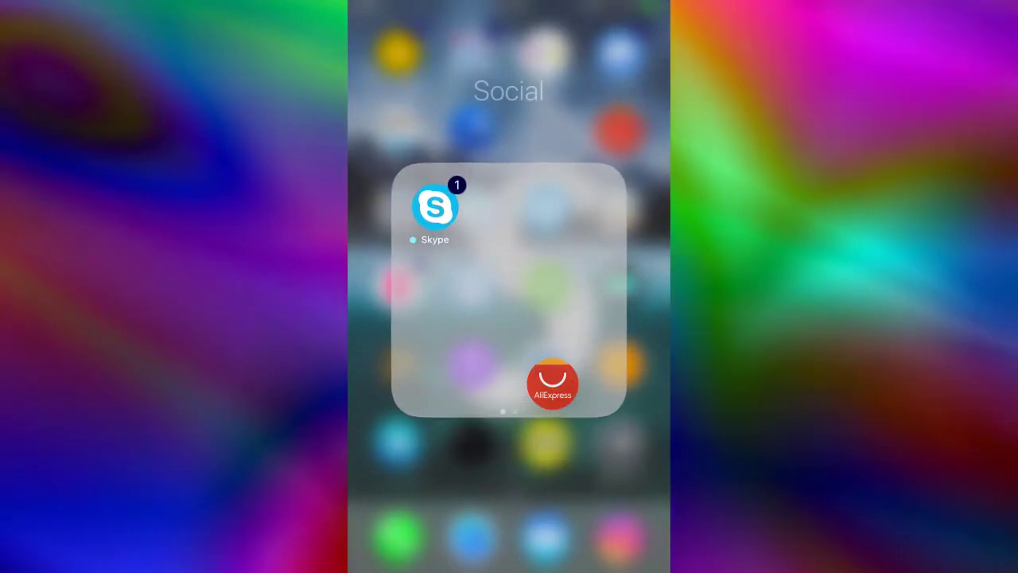
pyautogui.moveTo(550, 385)
pyautogui.mouseDown()
pyautogui.moveTo(512, 227)
pyautogui.moveTo(619, 143)
pyautogui.moveTo(620, 131)
pyautogui.mouseUp()
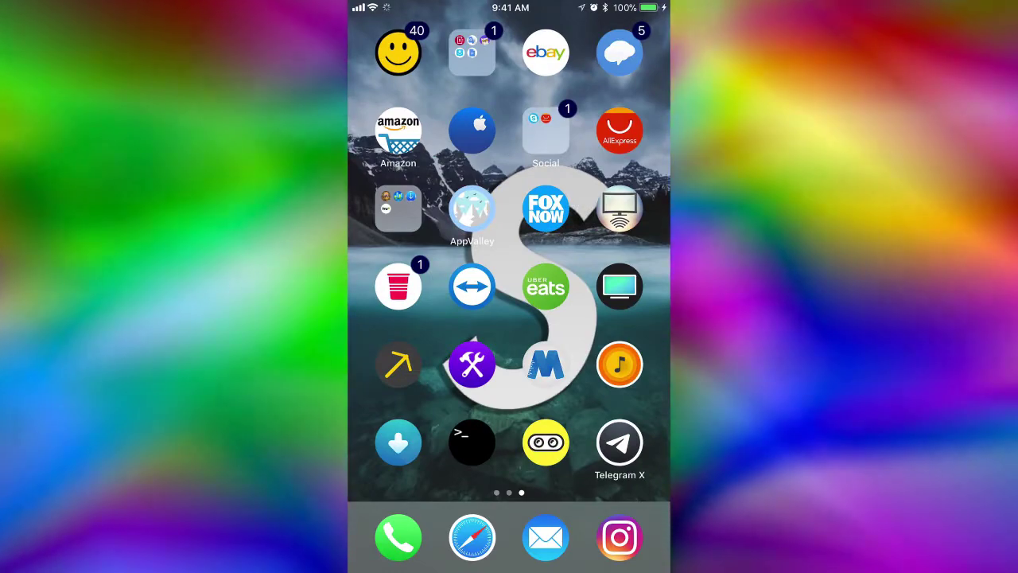
pyautogui.moveTo(619, 131); pyautogui.dragTo(620, 131)
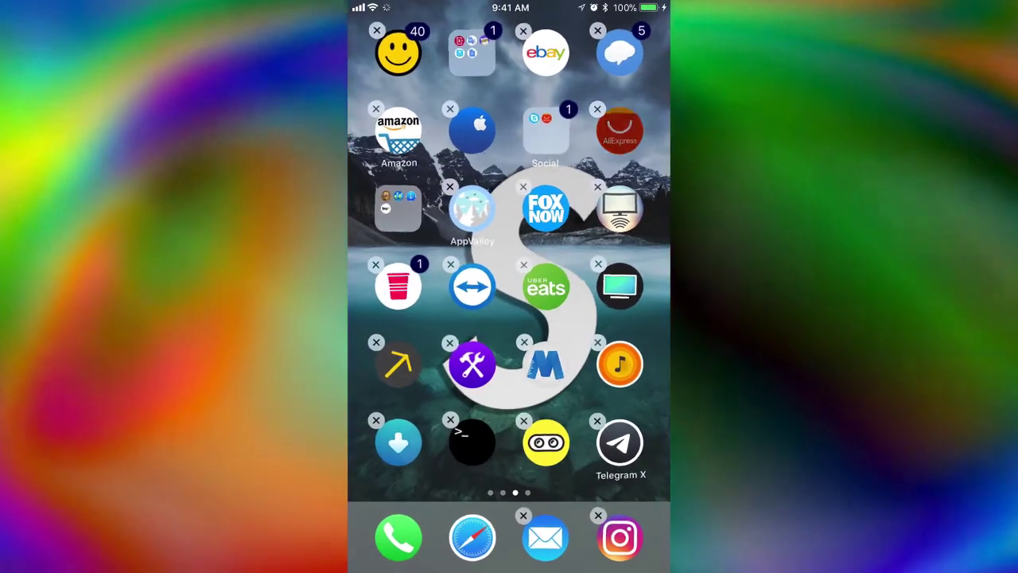
# Step: Move AliExpress to the bottom-right slot and check that Telegram X moved to page four
pyautogui.moveTo(620, 131); pyautogui.dragTo(608, 259)
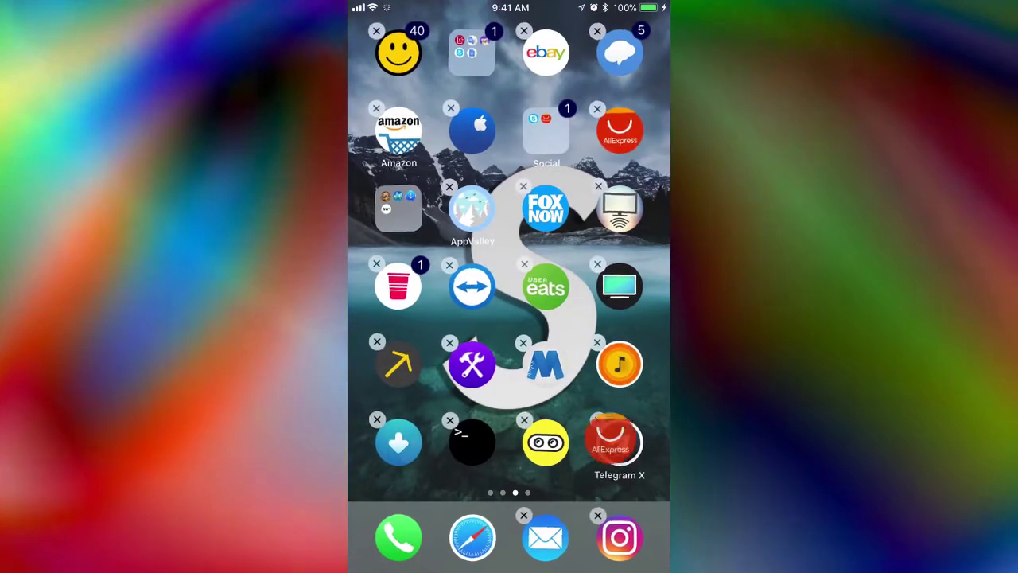
pyautogui.moveTo(617, 444); pyautogui.dragTo(620, 442)
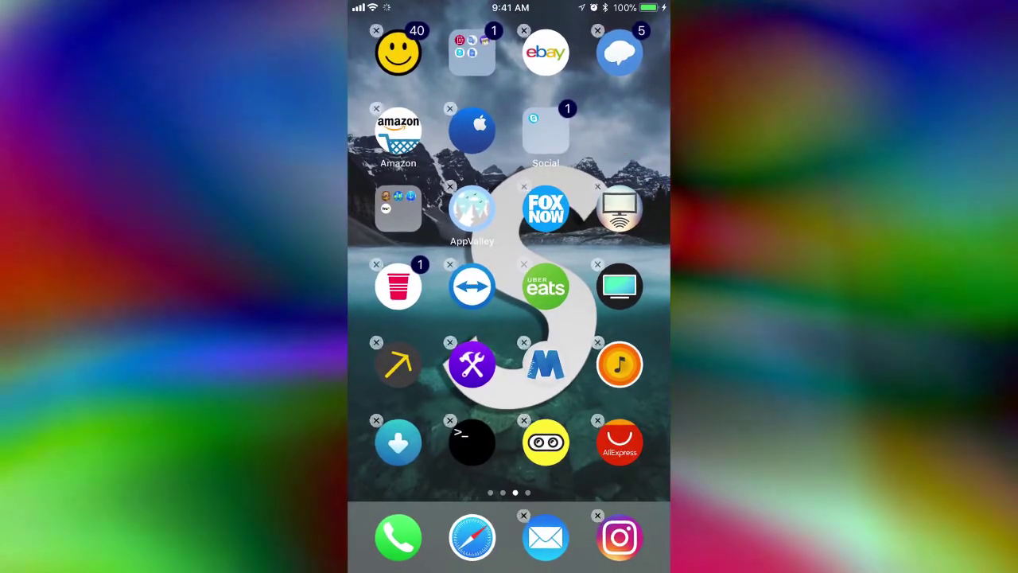
pyautogui.moveTo(604, 318); pyautogui.dragTo(509, 318)
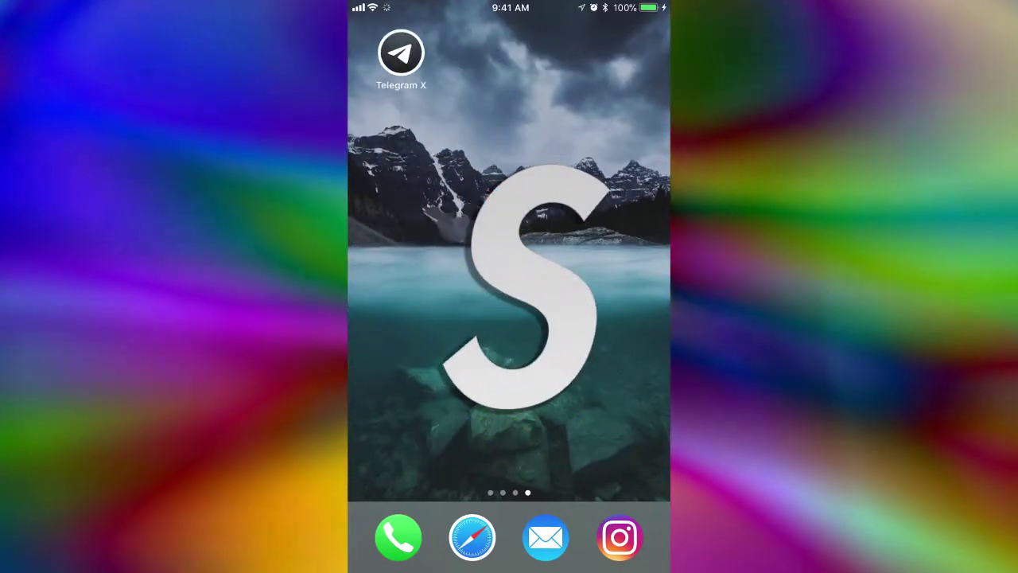
pyautogui.moveTo(430, 318); pyautogui.dragTo(604, 318)
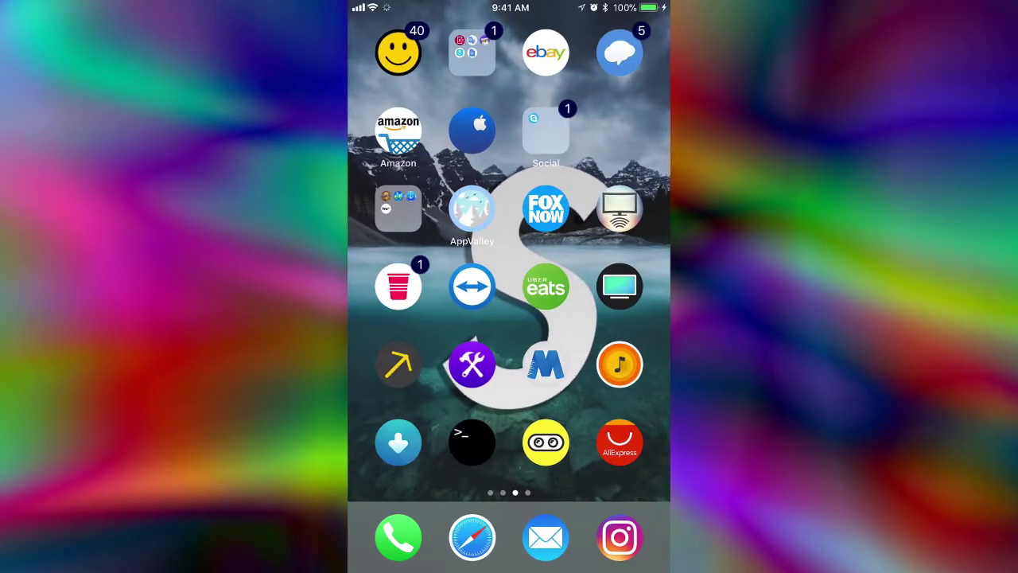
# Step: Move Skype out of the Social folder into the second row
pyautogui.click(546, 131)
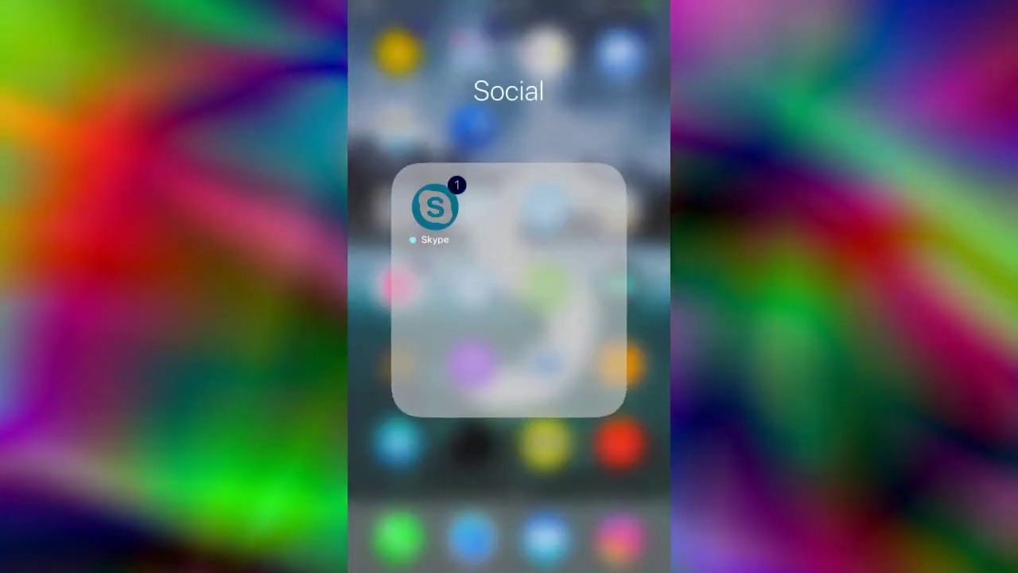
pyautogui.moveTo(432, 205); pyautogui.dragTo(471, 451)
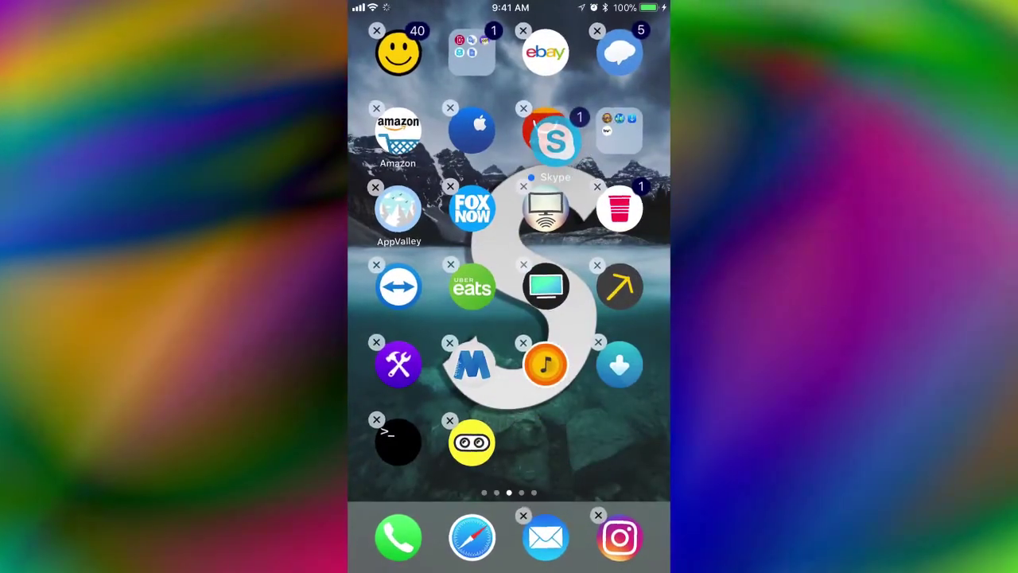
pyautogui.moveTo(537, 111); pyautogui.dragTo(545, 131)
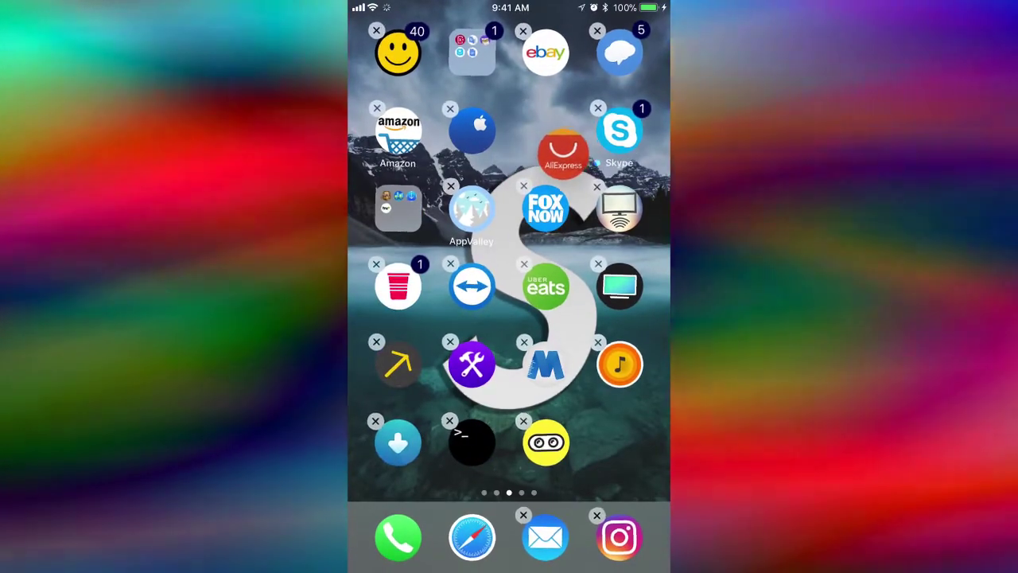
# Step: Put AliExpress beside Skype and bring Telegram X back to the bottom-right slot from page four
pyautogui.moveTo(555, 142); pyautogui.dragTo(631, 136)
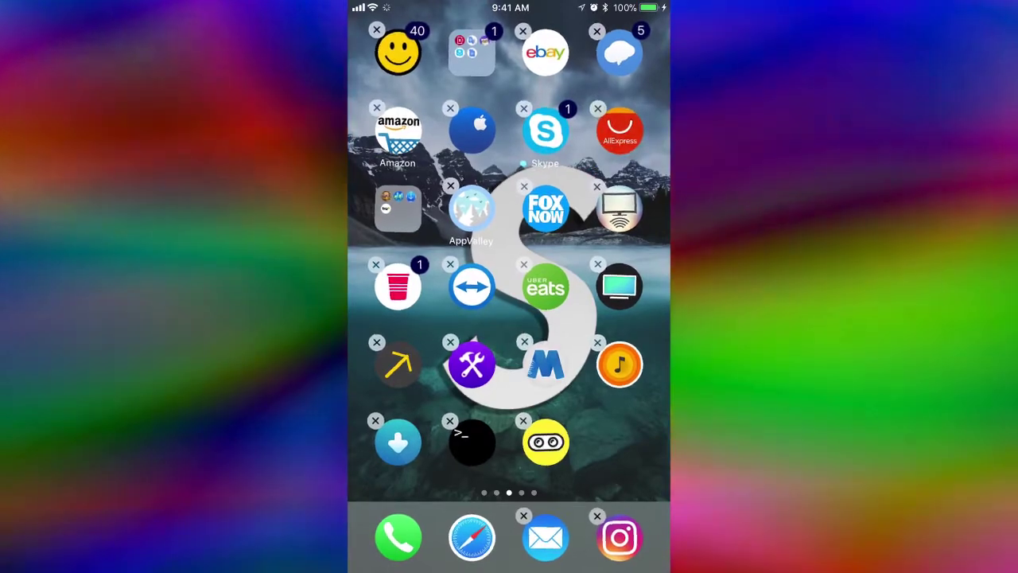
pyautogui.moveTo(604, 278); pyautogui.dragTo(398, 278)
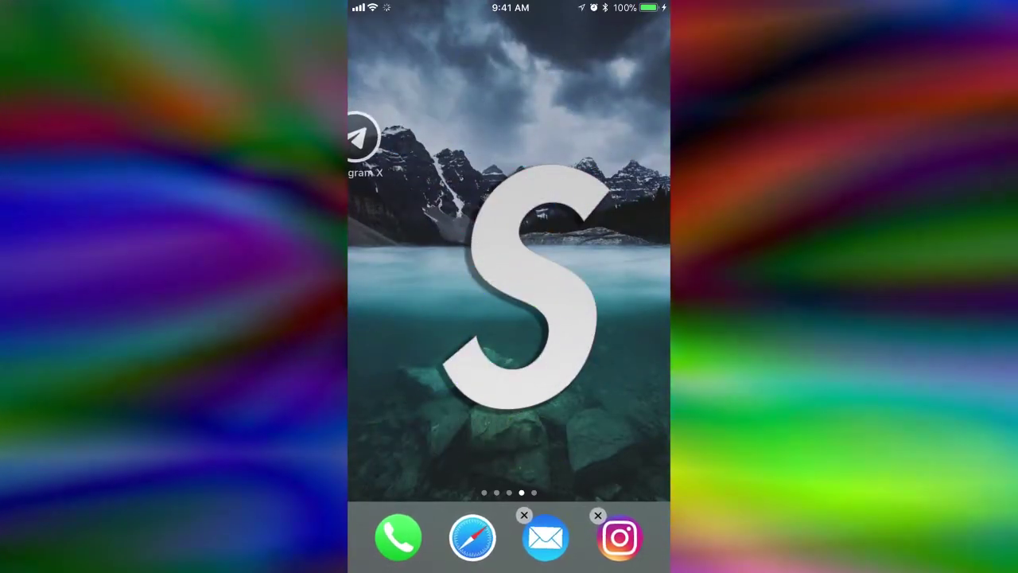
pyautogui.moveTo(362, 139); pyautogui.dragTo(517, 378)
pyautogui.moveTo(638, 430); pyautogui.dragTo(624, 438)
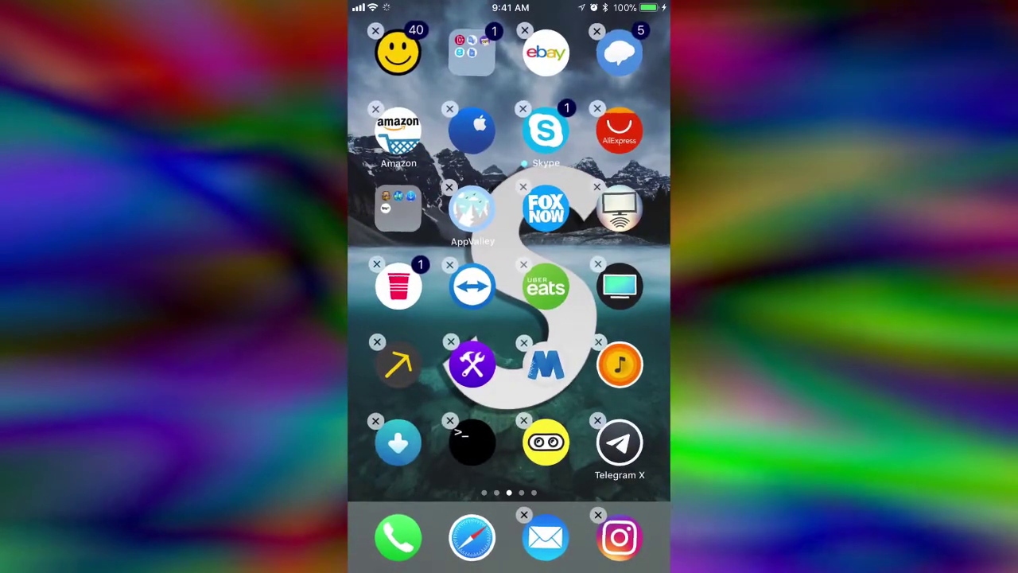
pyautogui.press('super')
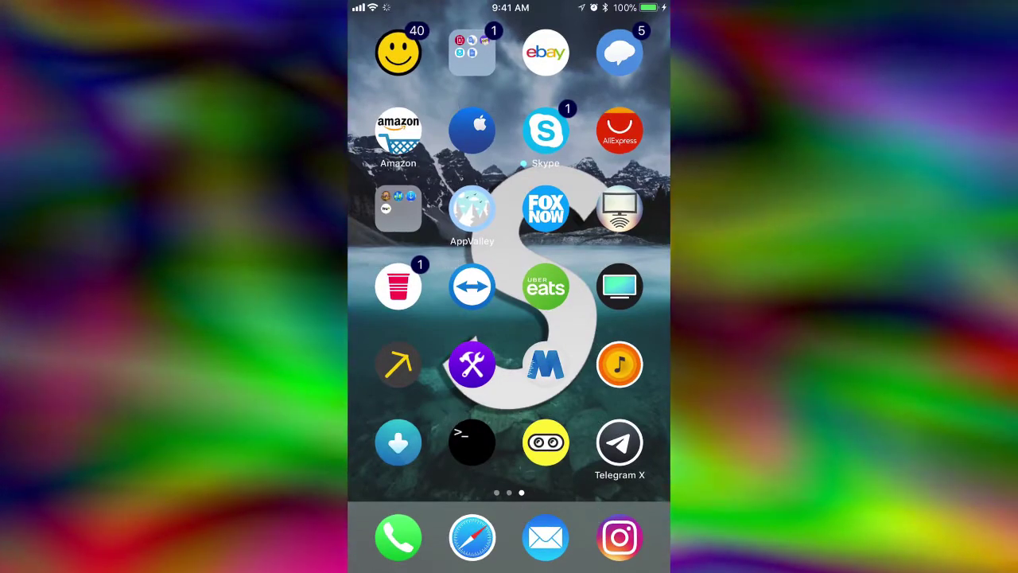
# Step: Use Reachability to fold eBay and the speech-bubble app into a top-row Education folder
pyautogui.press('super')
pyautogui.press('super')
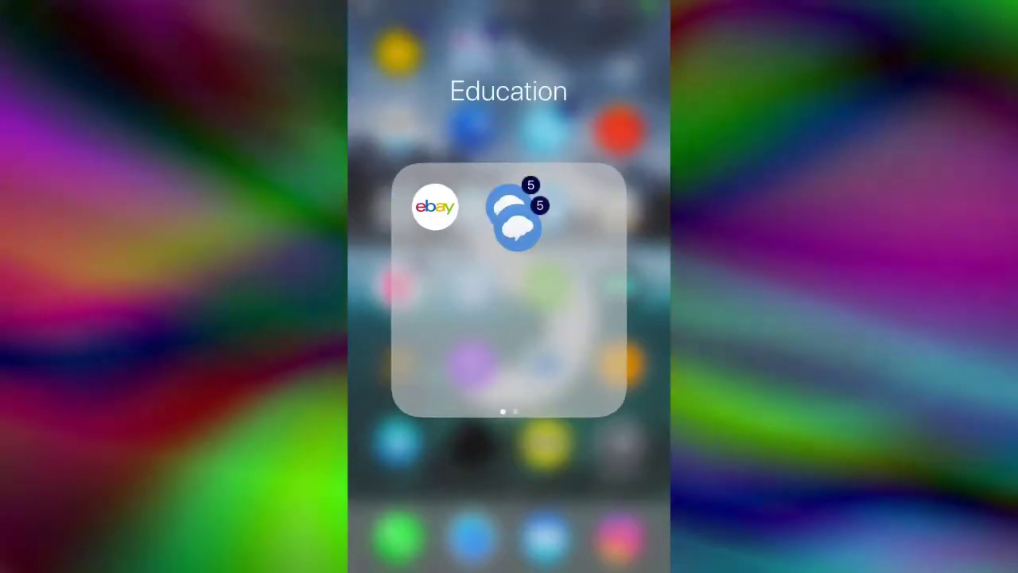
pyautogui.press('super')
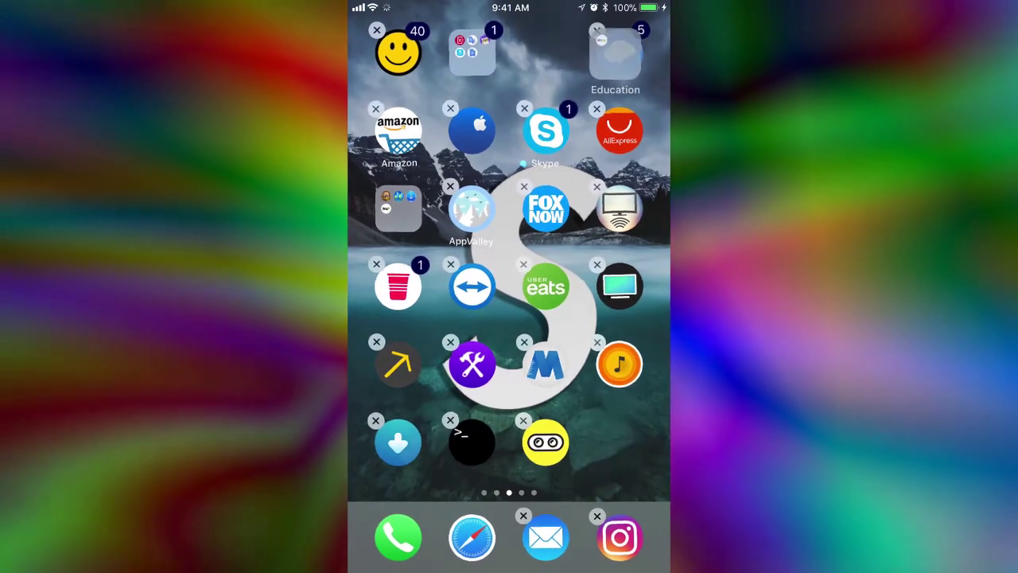
# Step: Pull the speech-bubble app out of Education and move AliExpress into the top row
pyautogui.moveTo(616, 56); pyautogui.dragTo(619, 441)
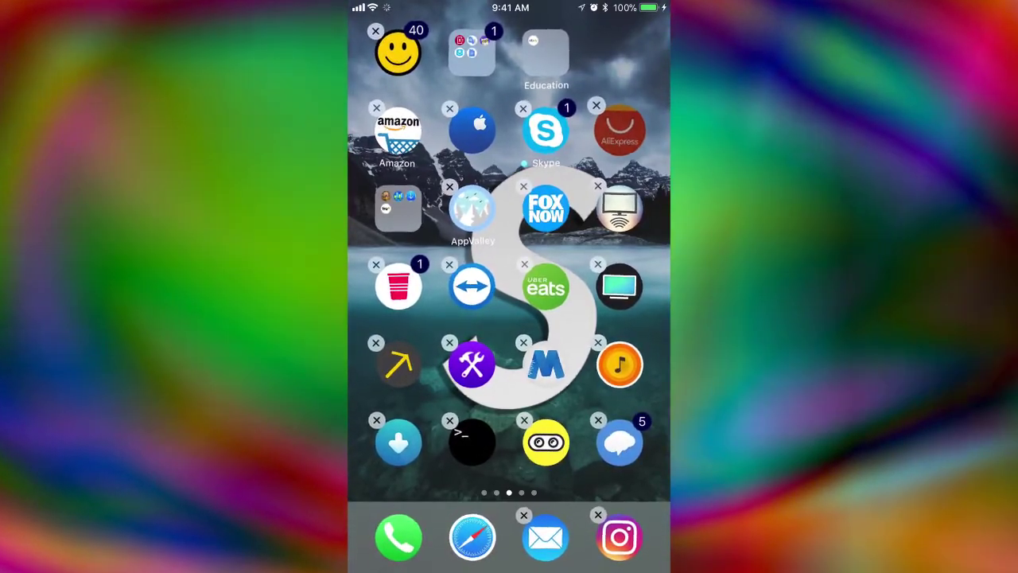
pyautogui.moveTo(619, 441); pyautogui.dragTo(398, 135)
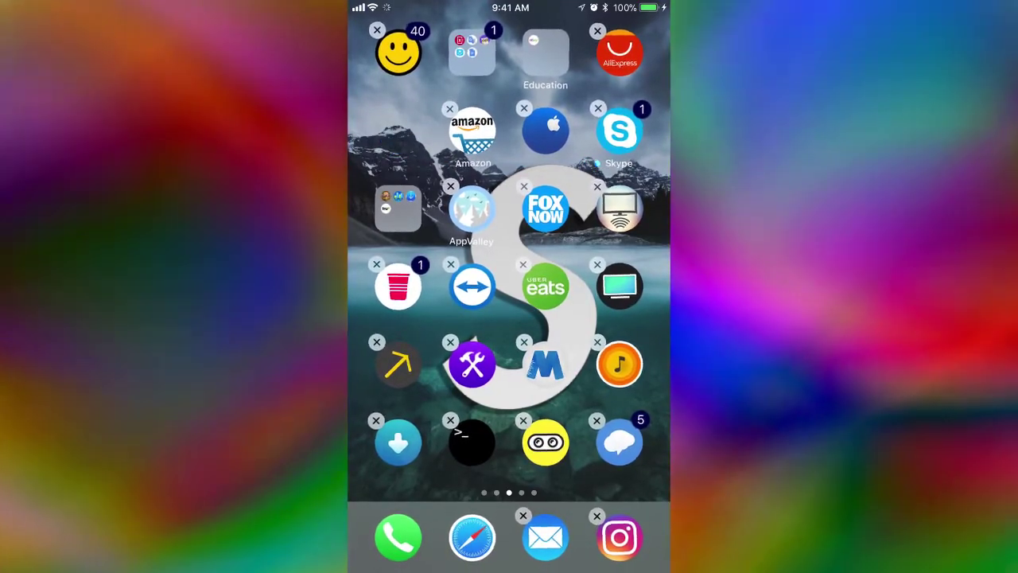
pyautogui.moveTo(620, 441); pyautogui.dragTo(398, 135)
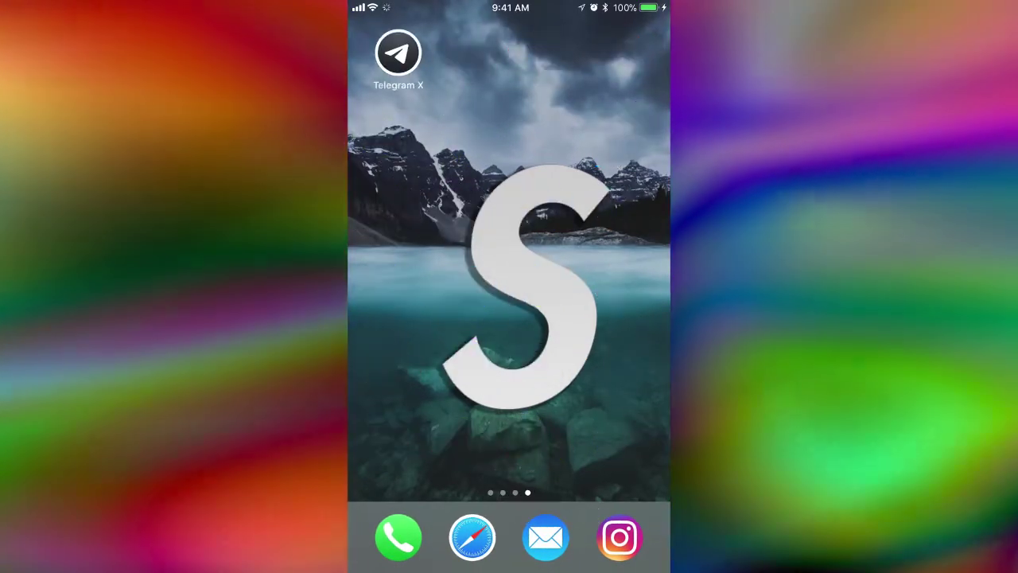
# Step: Settle FOX NOW into the second row and the speech-bubble app into the bottom-right slot
pyautogui.moveTo(398, 263); pyautogui.dragTo(620, 262)
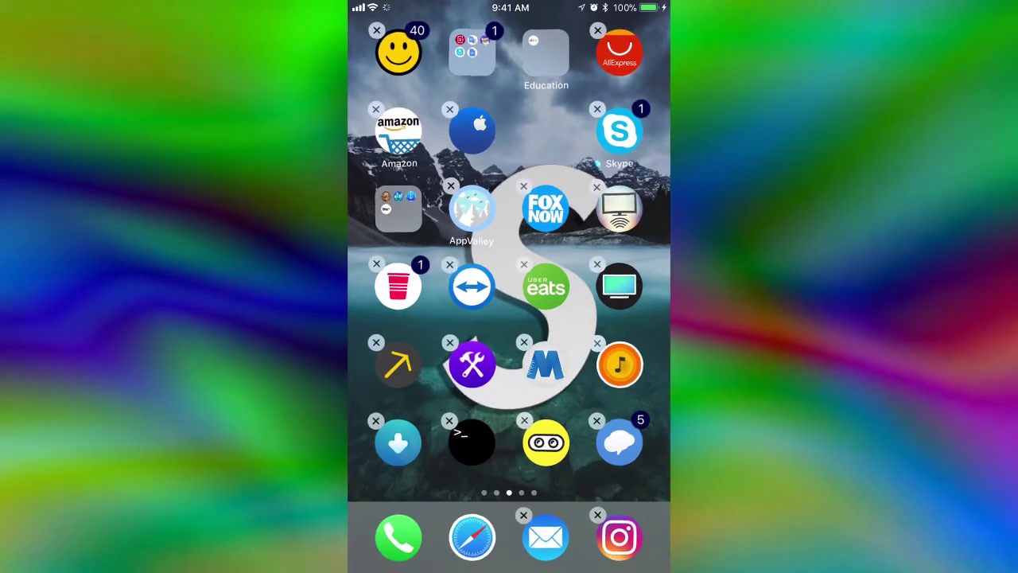
pyautogui.moveTo(545, 155); pyautogui.dragTo(545, 136)
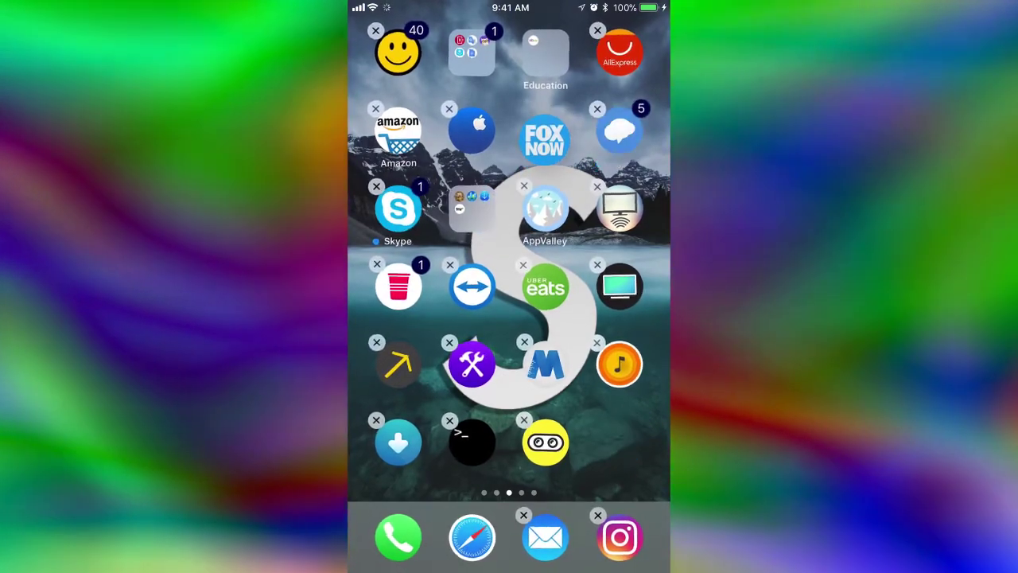
pyautogui.moveTo(619, 112); pyautogui.dragTo(619, 442)
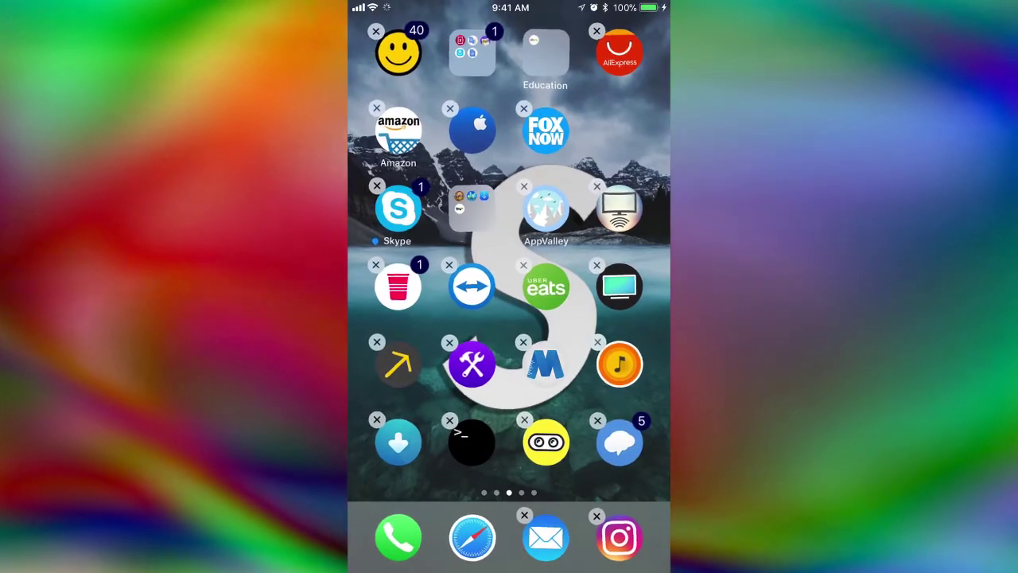